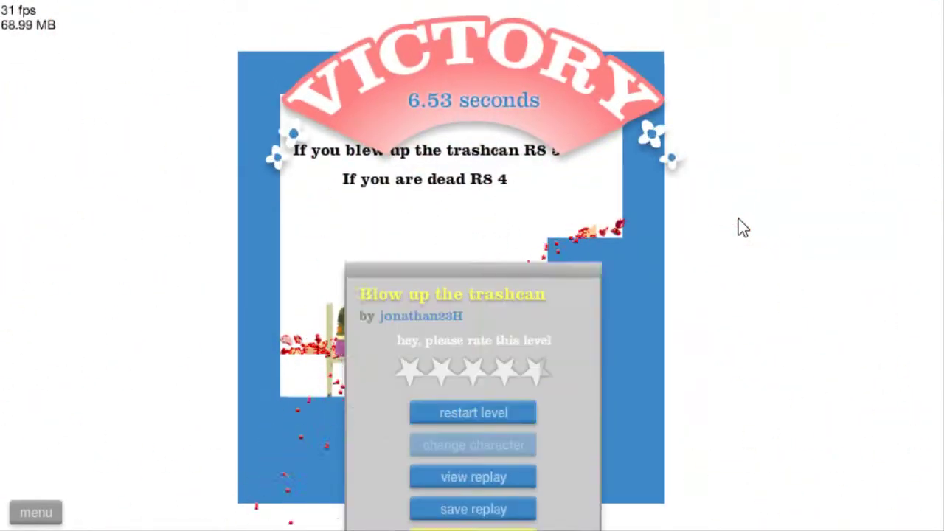
key("Tab")
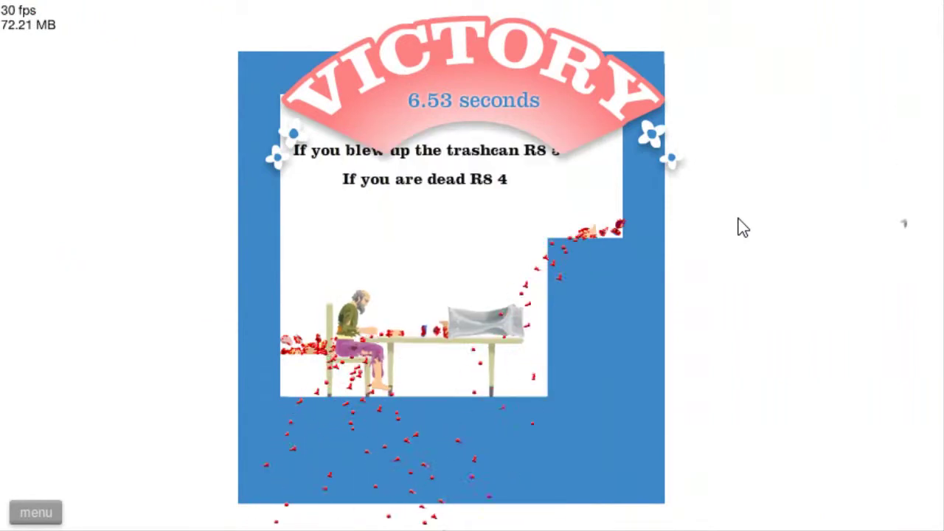